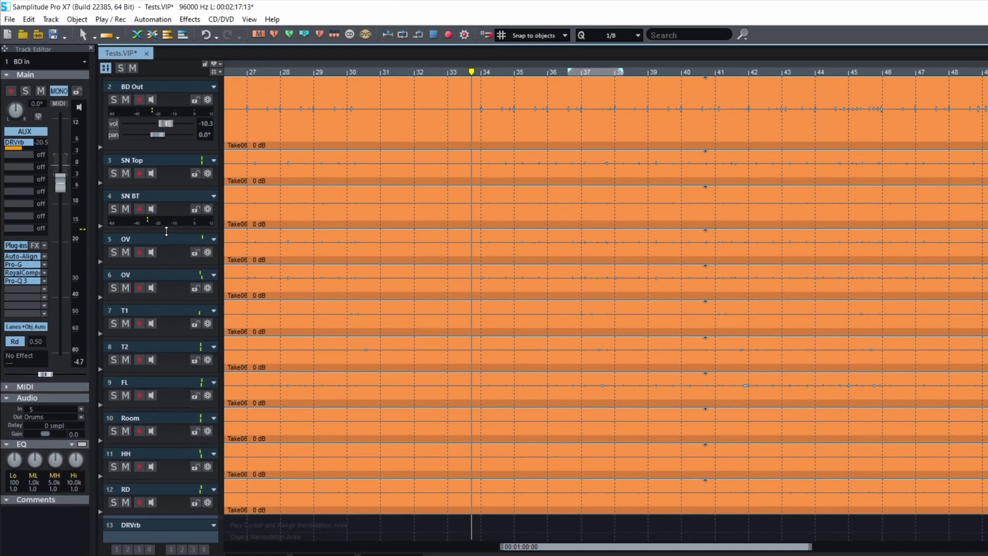
Add SpectraLayers from Recently Used to the SN BT track's plug-in chain, then close its window.
left_click_drag(138, 182, 135, 245)
left_click(235, 300)
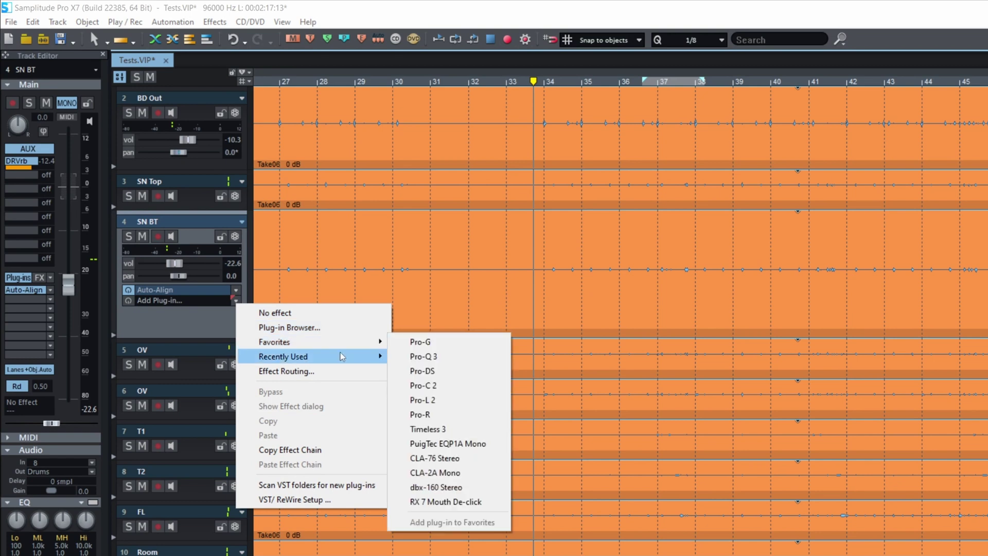
mouse_move(345, 357)
left_click(417, 357)
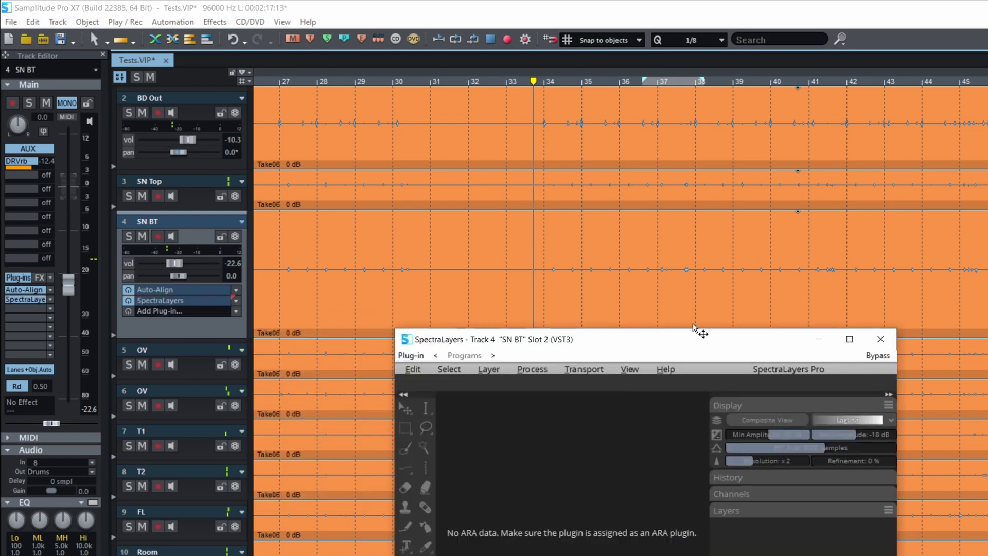
left_click_drag(656, 344, 566, 196)
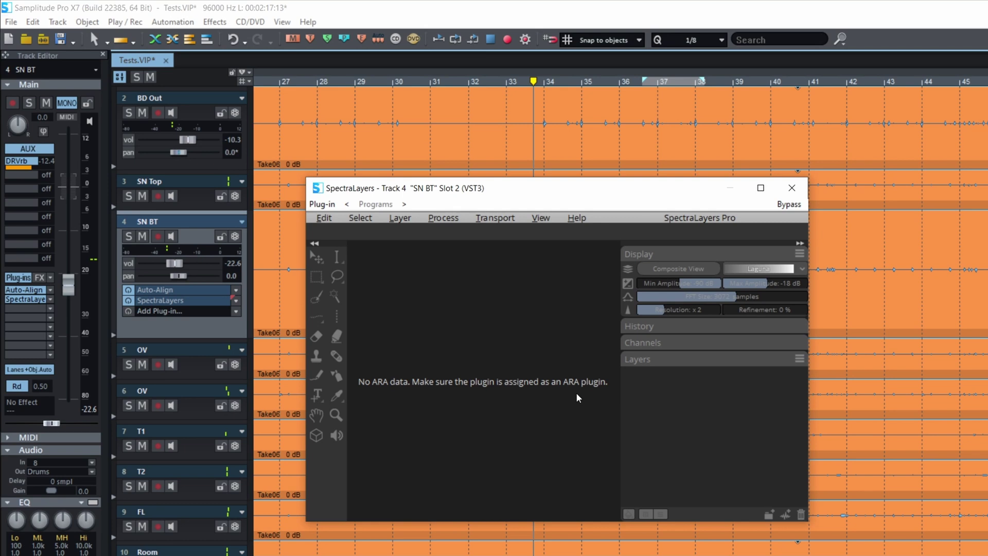
left_click(791, 187)
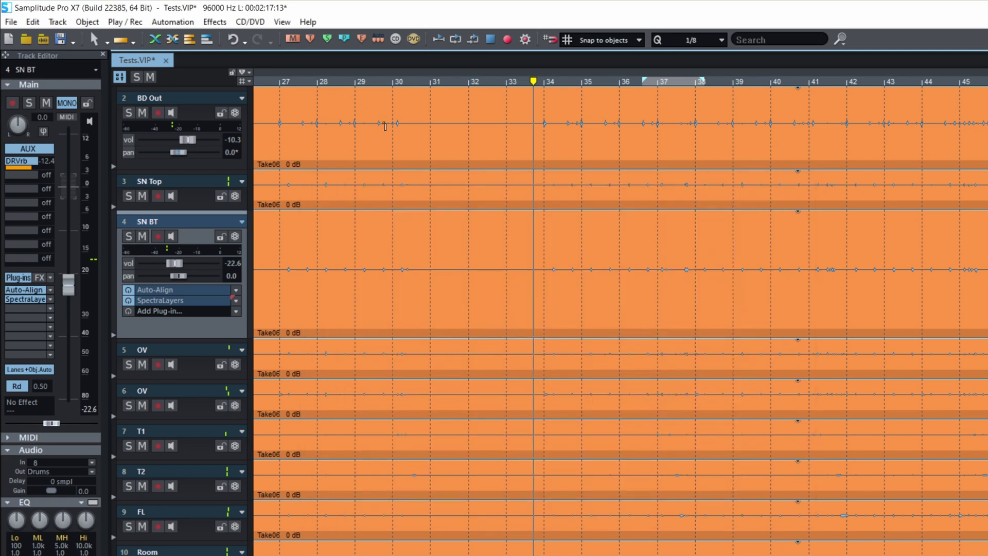
Ungroup the drum objects and shrink the SN BT, BD Out and BD in headers to normal height.
left_click(385, 155)
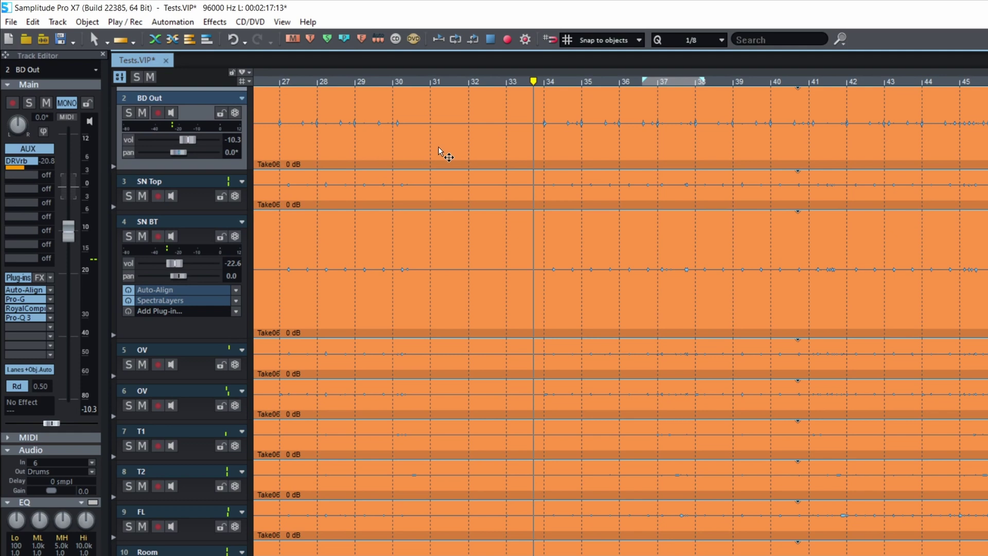
right_click(494, 149)
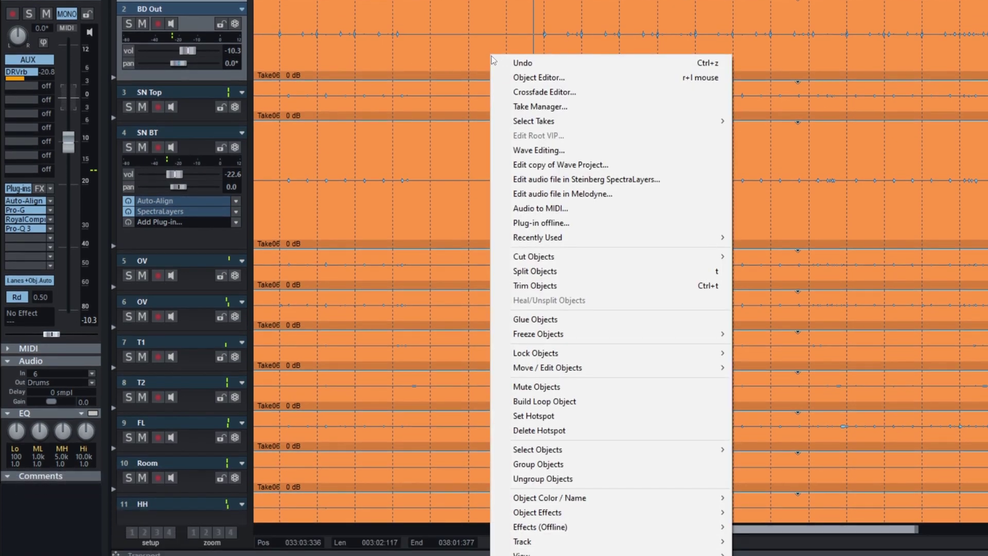
left_click(561, 480)
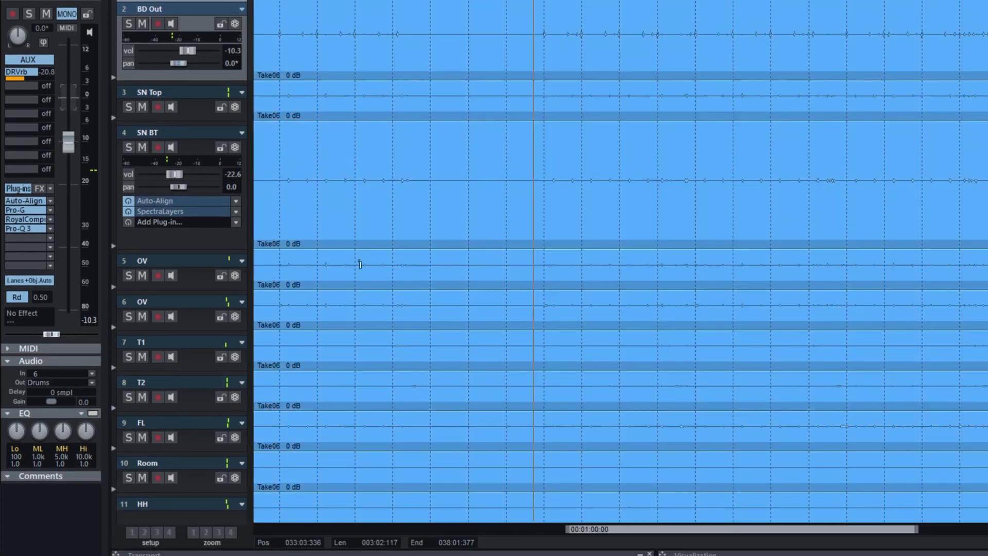
left_click_drag(187, 249, 218, 164)
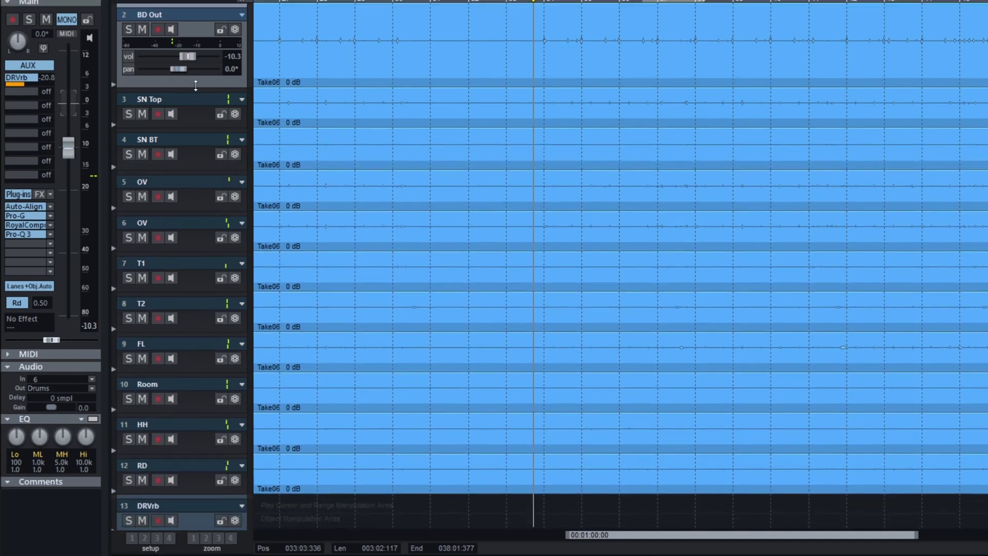
left_click_drag(195, 78, 210, 32)
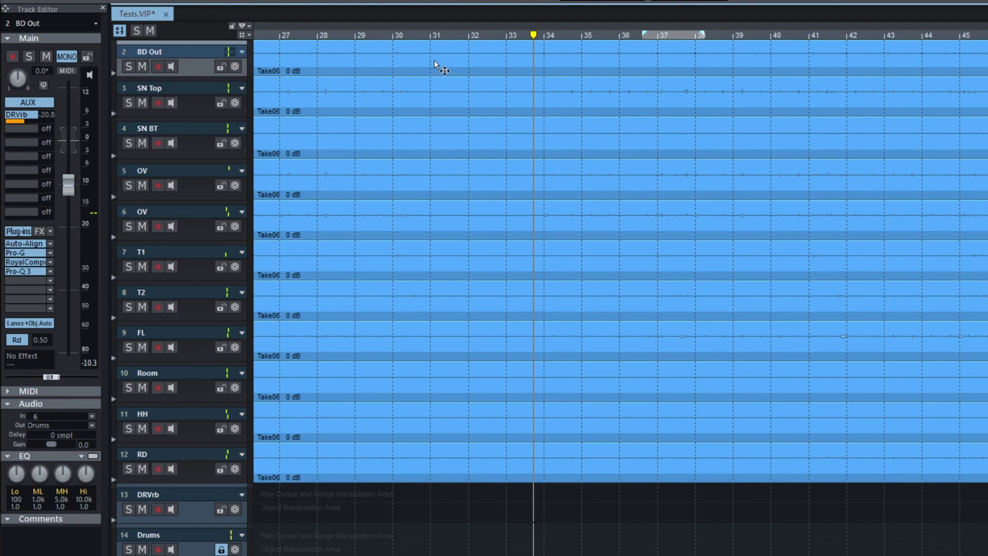
scroll(484, 64, "up", 3)
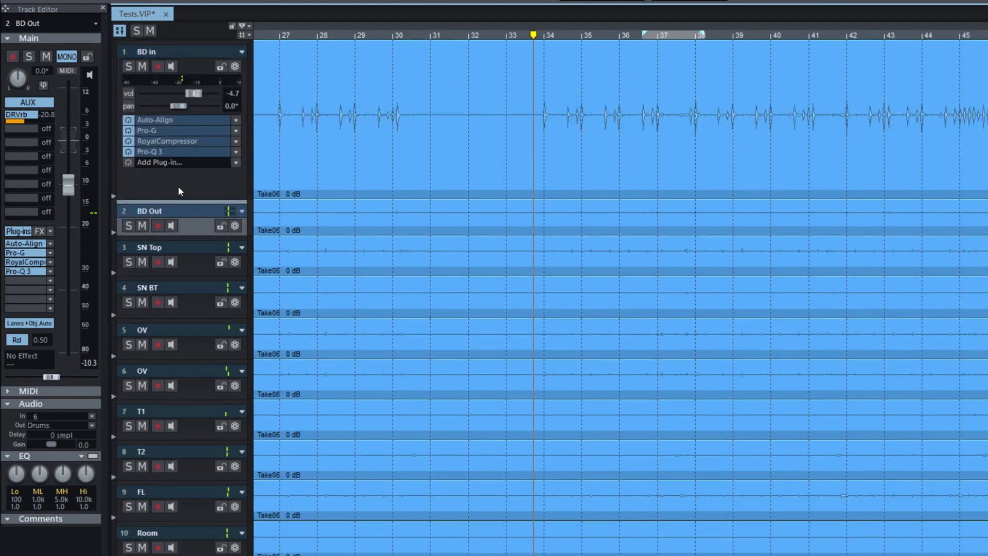
left_click_drag(180, 198, 181, 88)
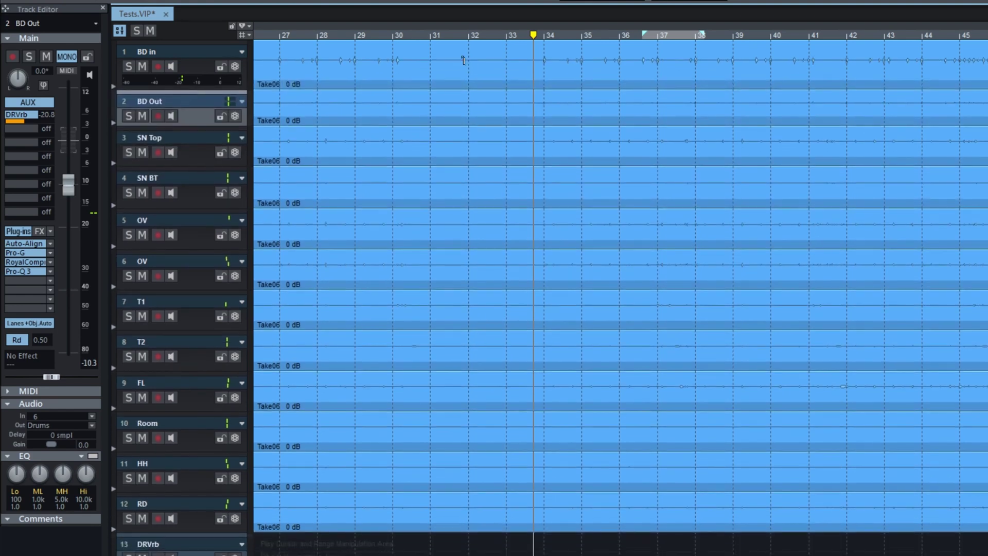
Select the Take06 objects on BD in, BD Out, SN Top, SN BT, T1, T2 and FL.
left_click(463, 62)
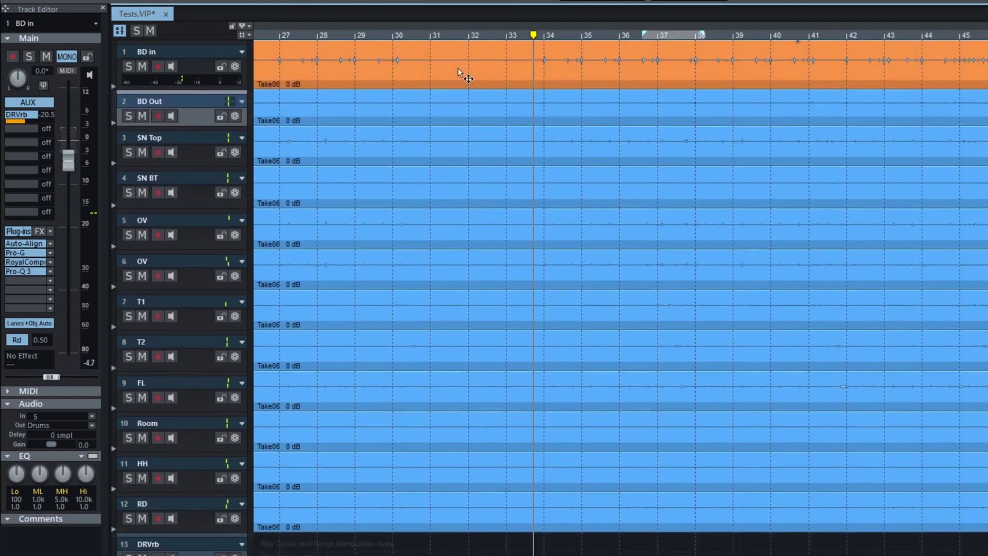
left_click(460, 119, "shift")
left_click(459, 157, "shift")
left_click(457, 201, "shift")
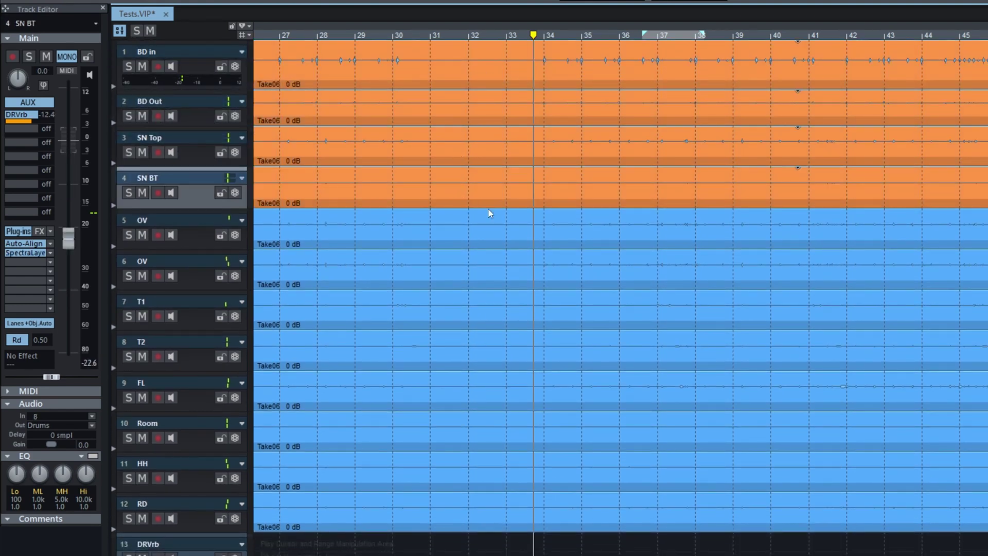
left_click(403, 319, "shift")
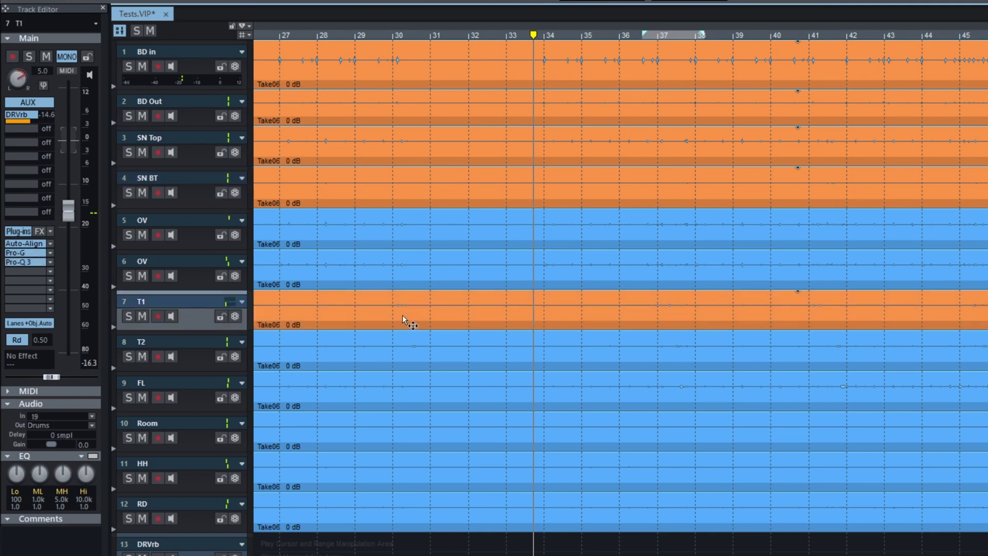
left_click(413, 360, "shift")
left_click(406, 405, "shift")
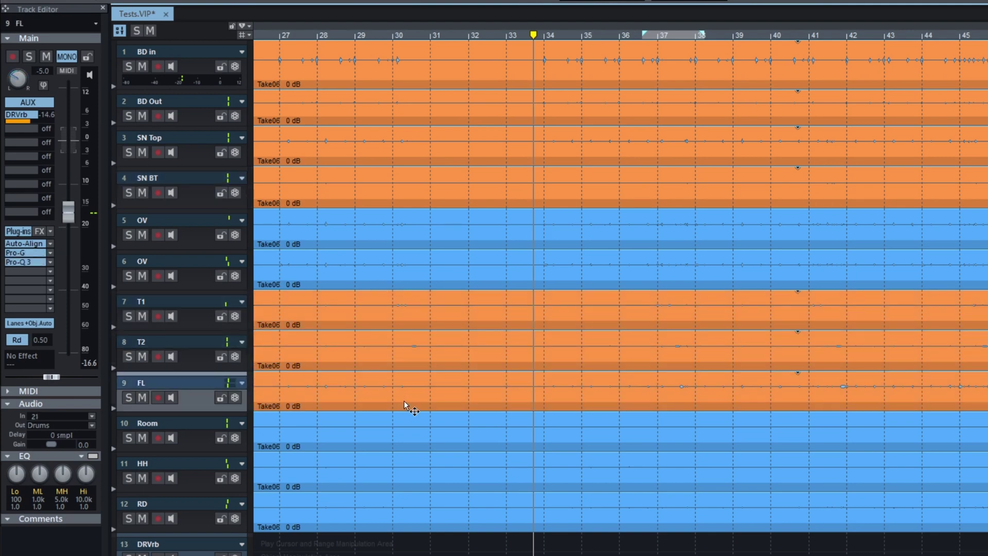
In the Object Editor, load SpectraLayers into a Plug-ins slot, check its Take06 layers, then close it.
double_click(494, 75)
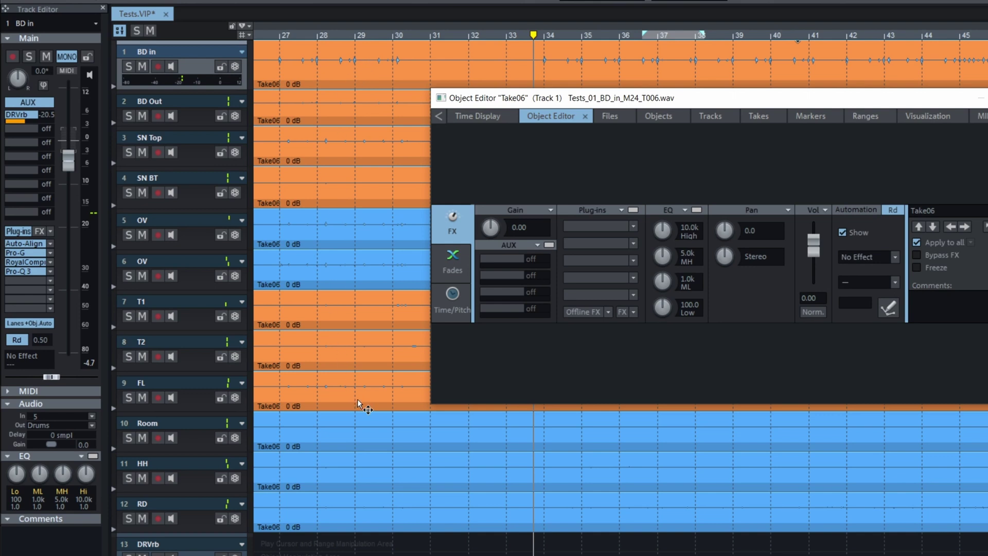
left_click(634, 227)
mouse_move(722, 269)
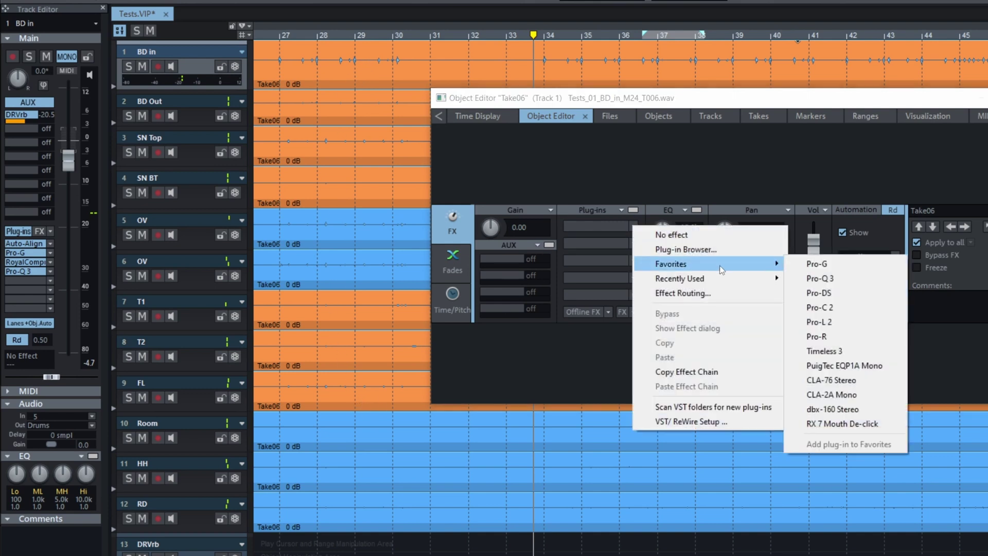
left_click(823, 281)
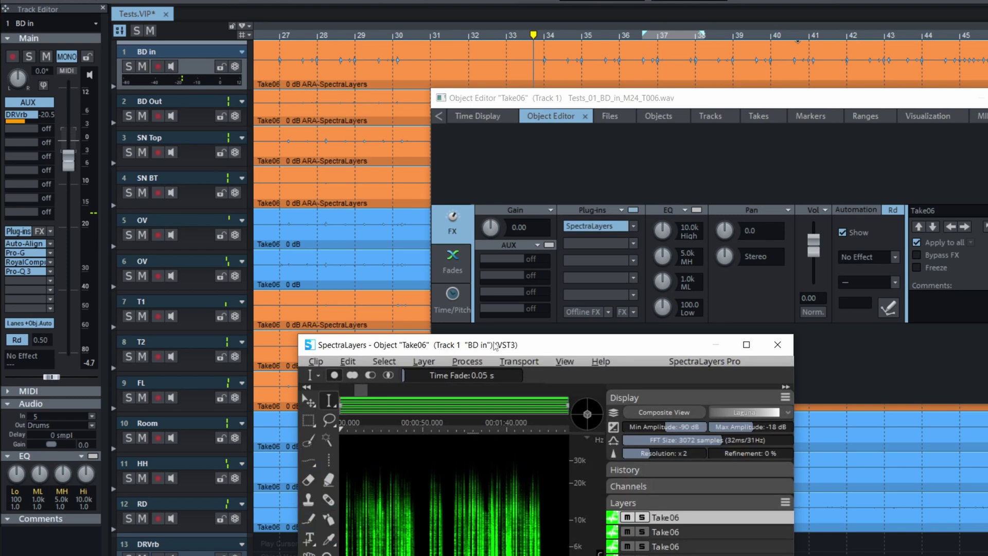
left_click_drag(505, 348, 646, 91)
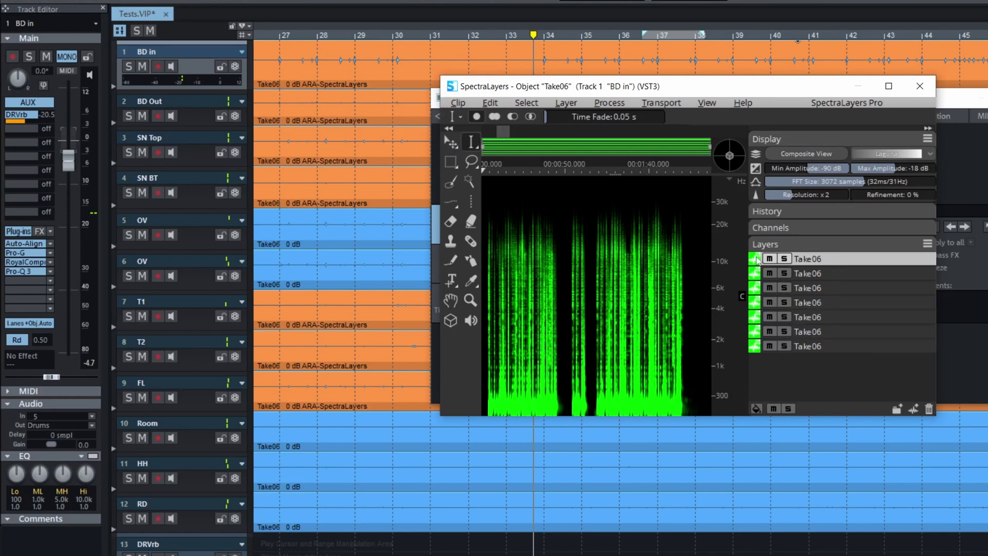
left_click(925, 96)
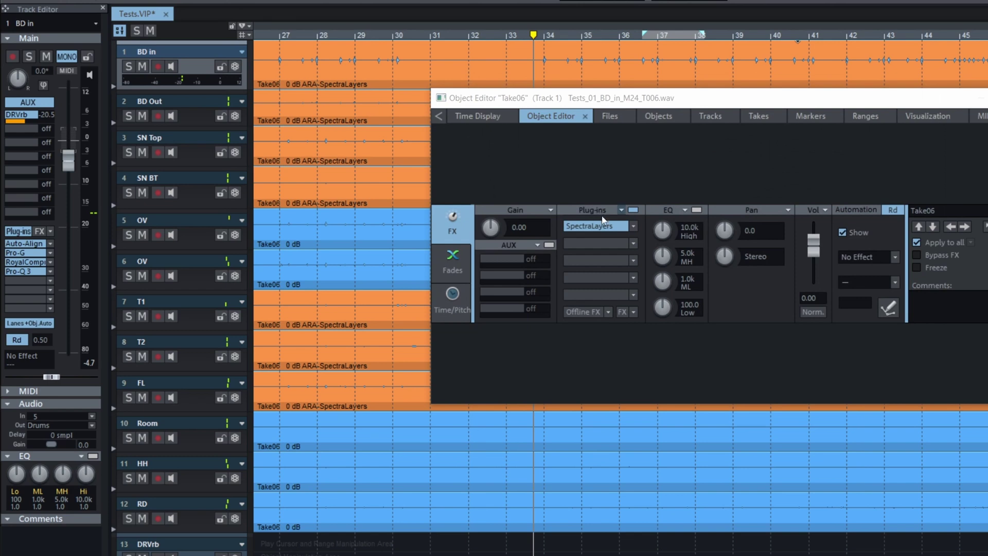
Remove SpectraLayers from the object and rename the track 1 take to 'Take06 - BDin'.
left_click(633, 227)
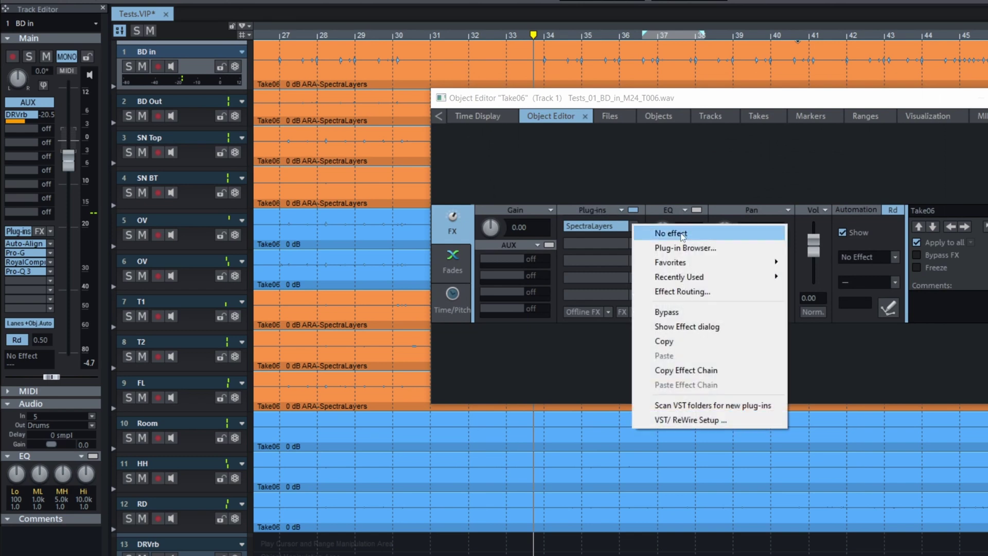
left_click(670, 229)
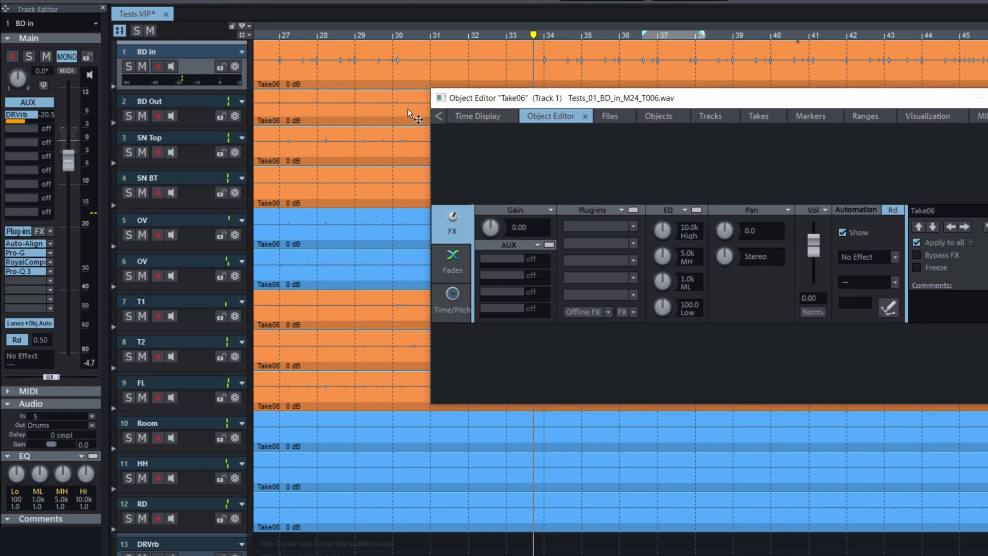
right_click(275, 80)
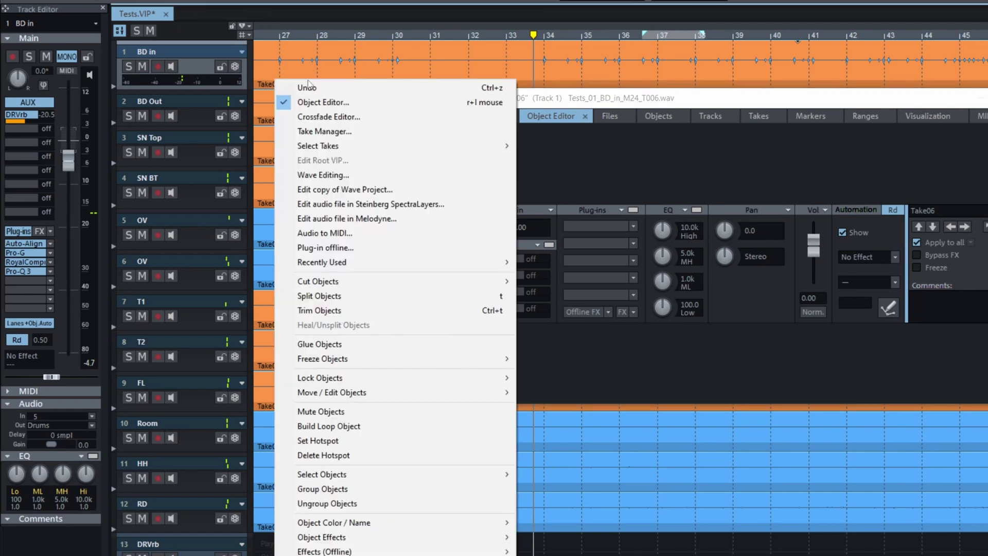
left_click(323, 102)
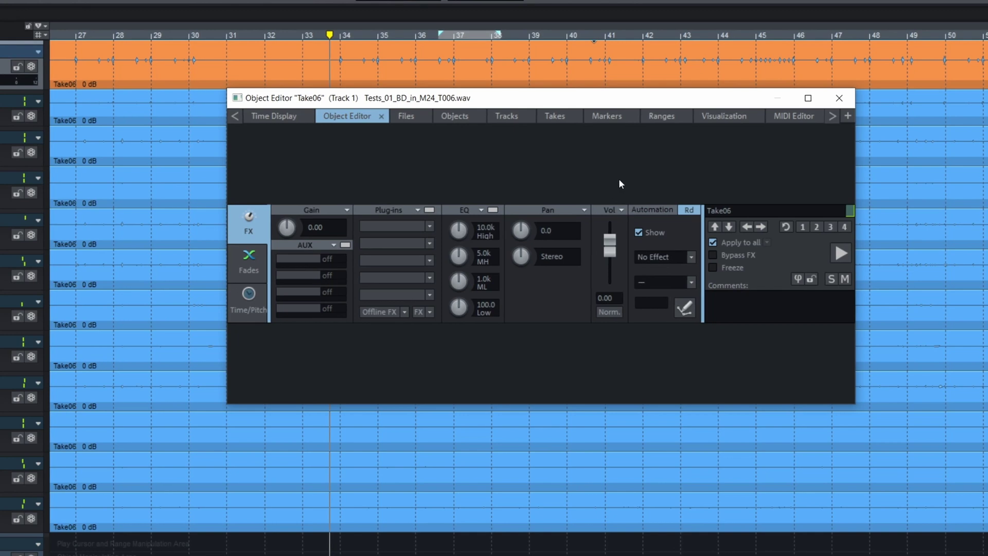
left_click(742, 210)
type("- BD")
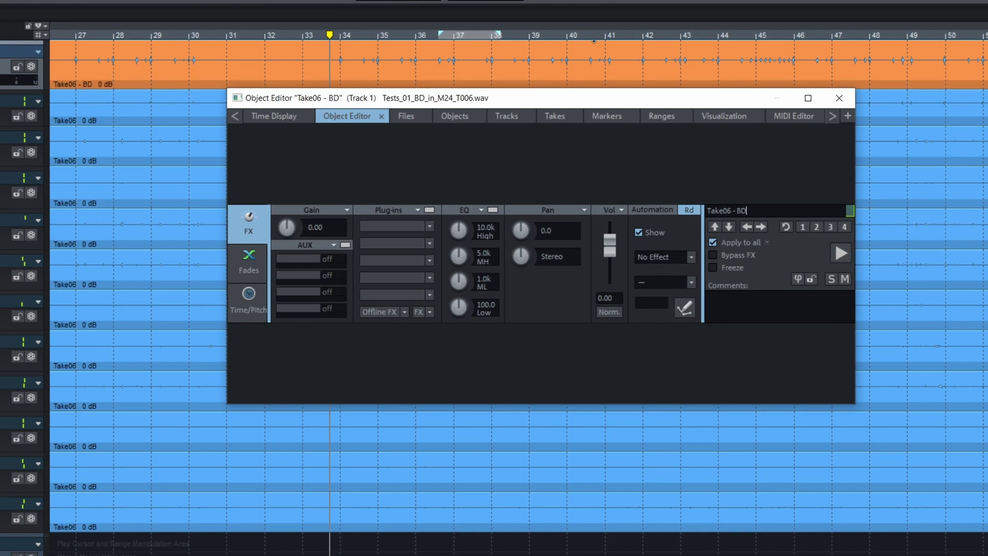
type("in")
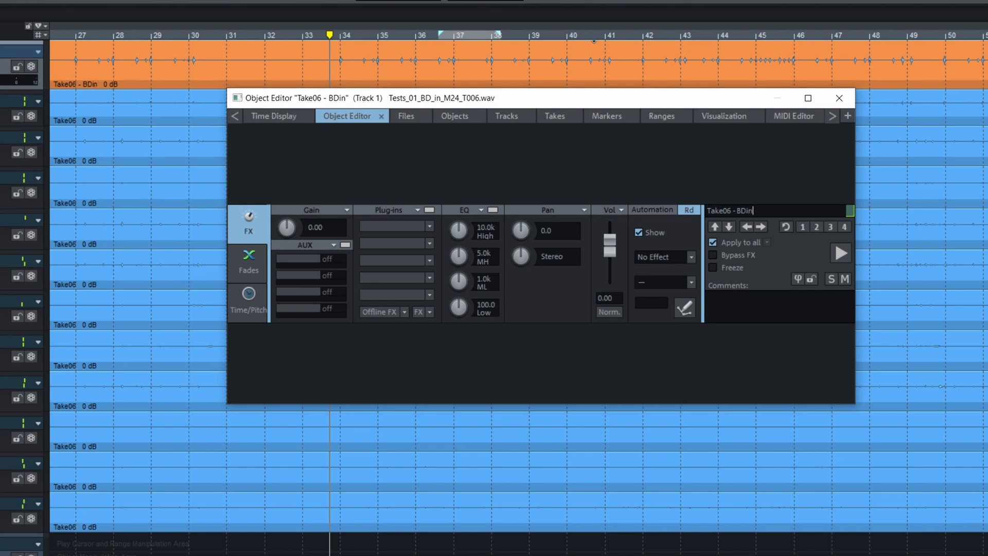
Rename the track 2 and 3 takes to 'Take06 - BD Out' and 'Take06 - SN Top'.
left_click(21, 109)
left_click(88, 118)
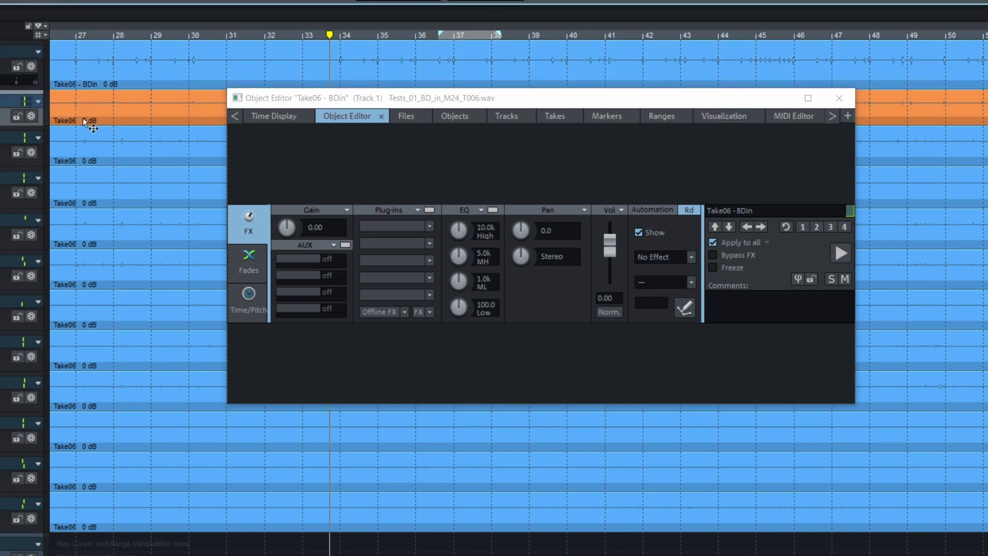
type("- ")
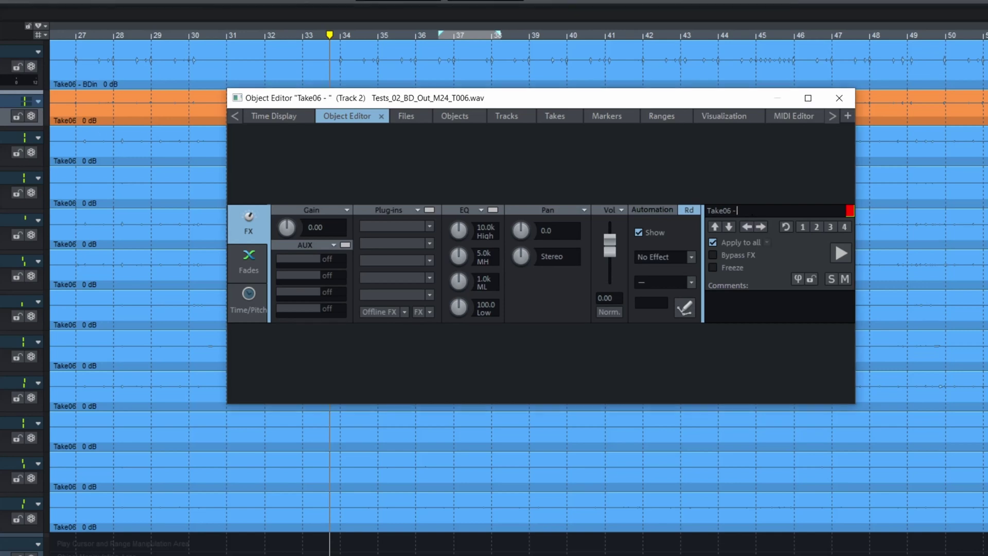
type("B")
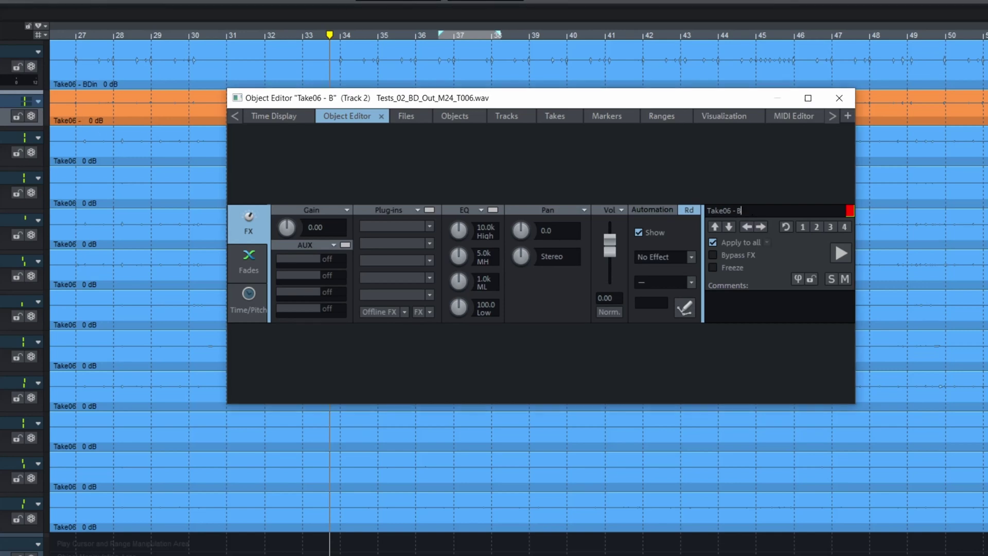
type("D Out")
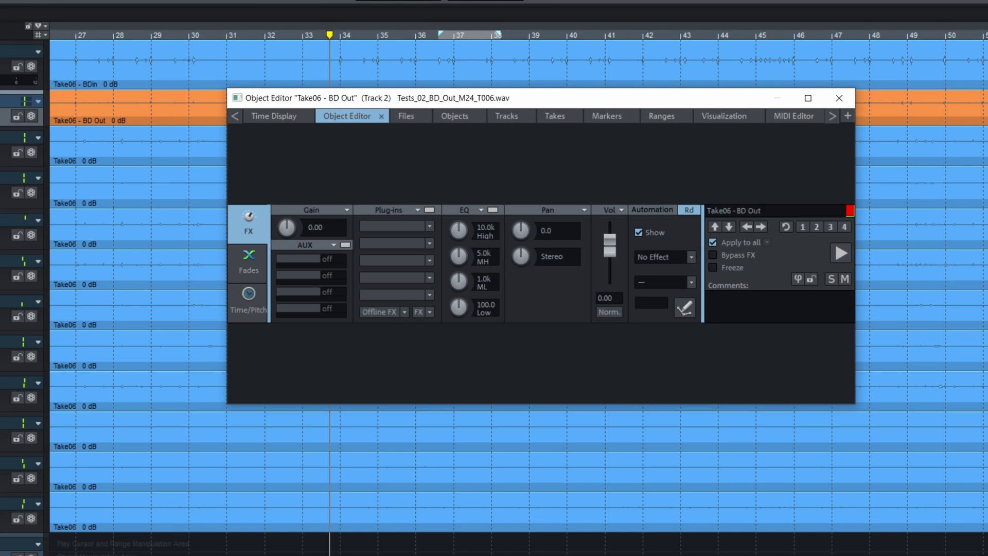
key("Return")
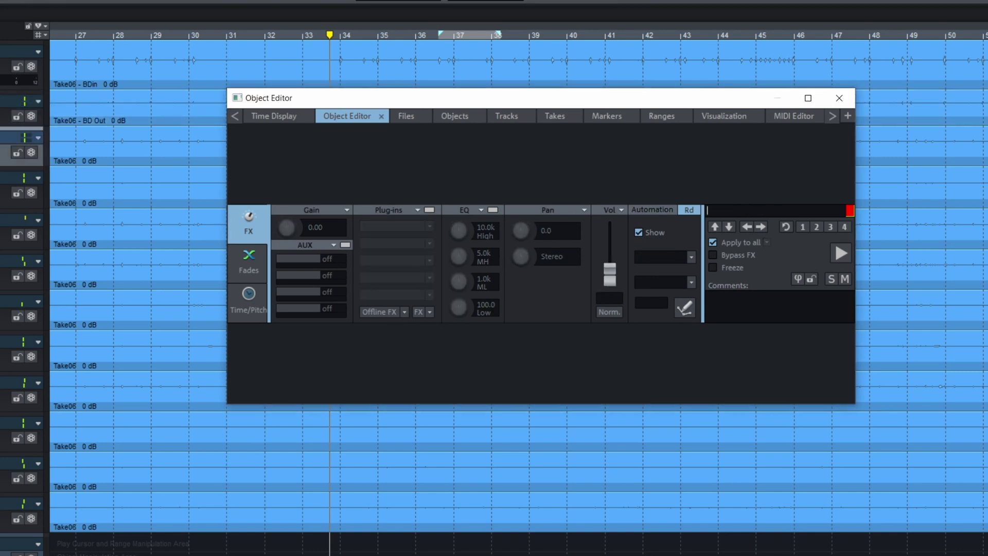
left_click(106, 164)
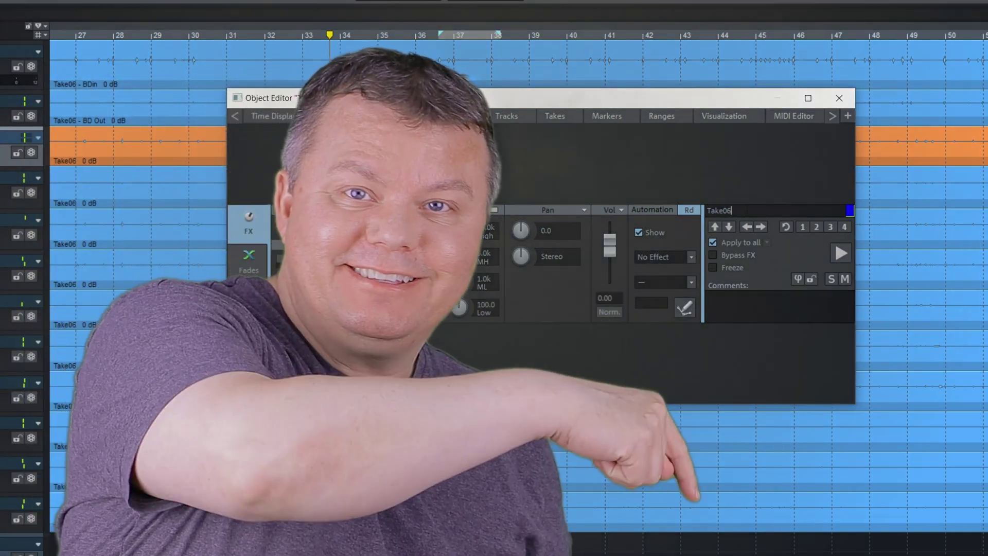
type("- SN")
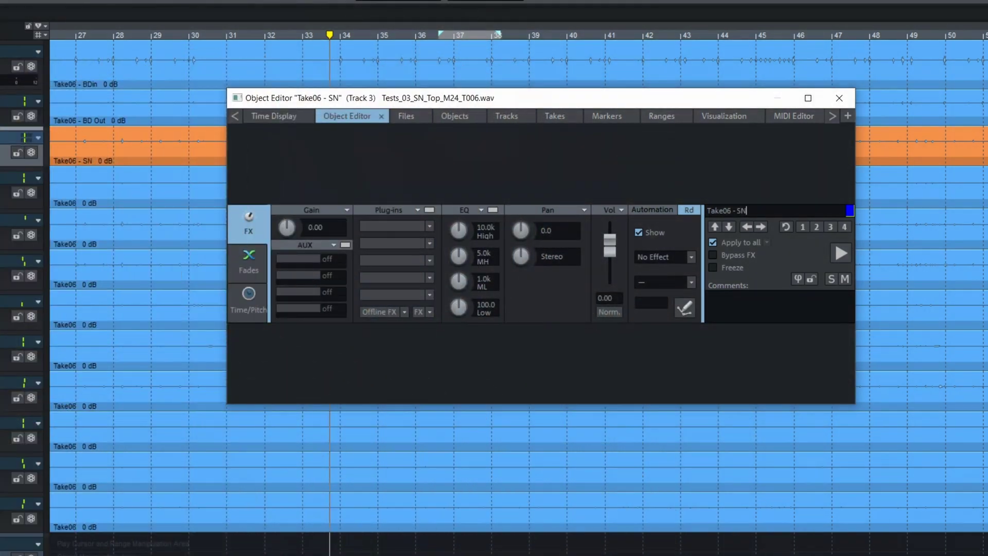
type(" Top")
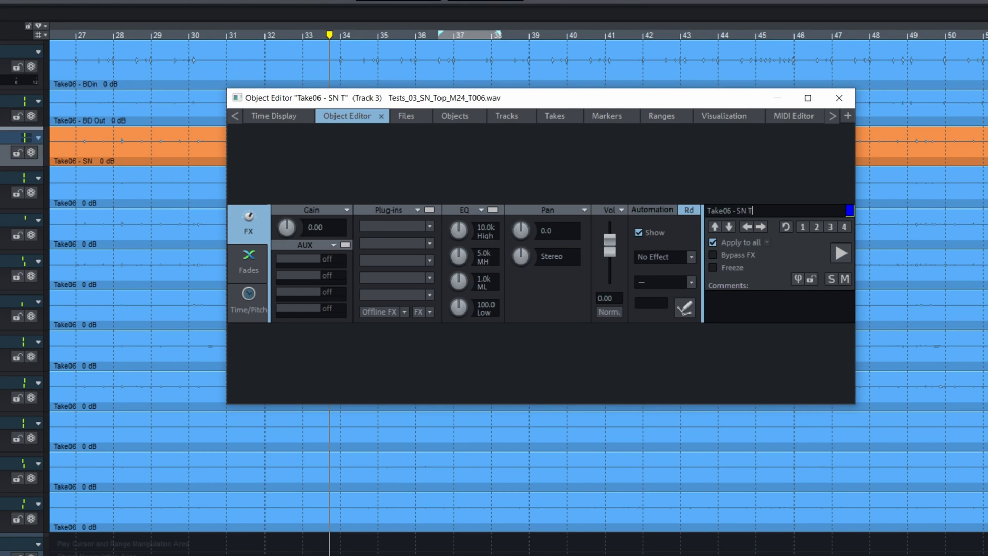
Close the Object Editor and select the renamed Take06 takes on tracks 1–4 and 7–9.
left_click(840, 98)
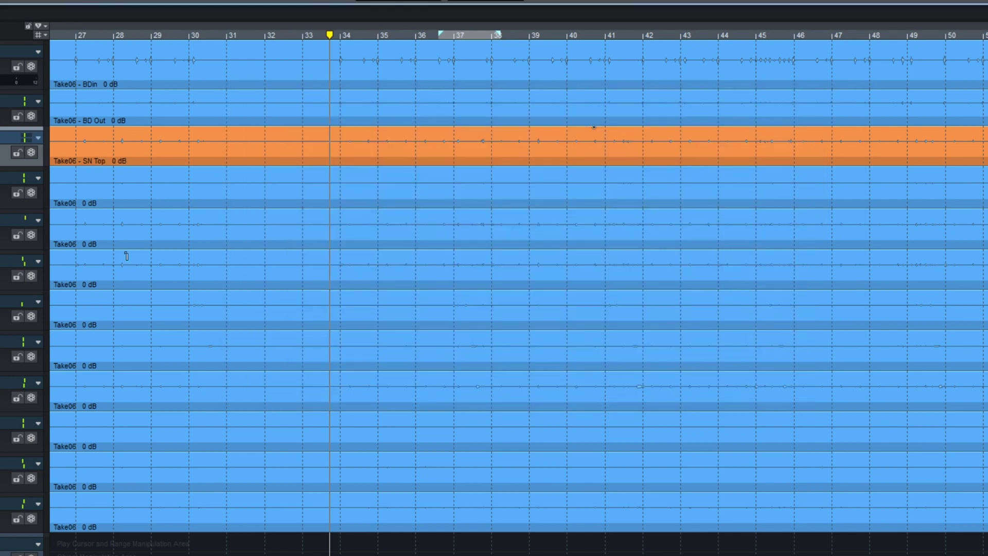
left_click(196, 80)
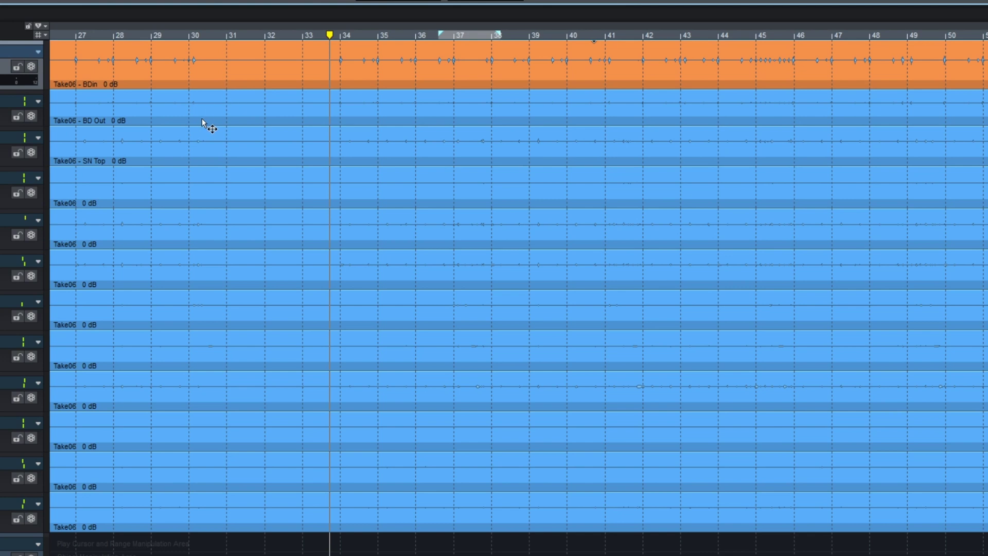
left_click(221, 123, "shift")
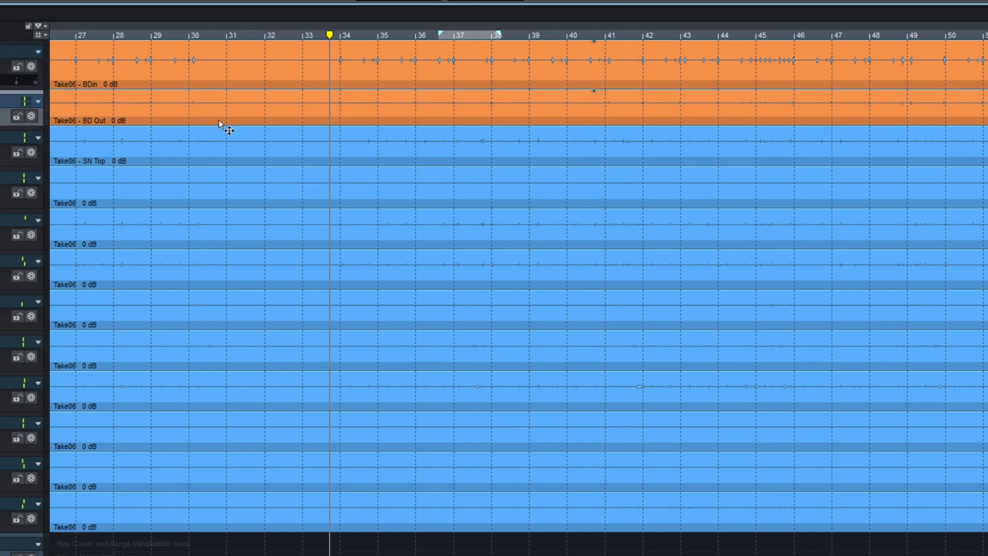
left_click(221, 160, "shift")
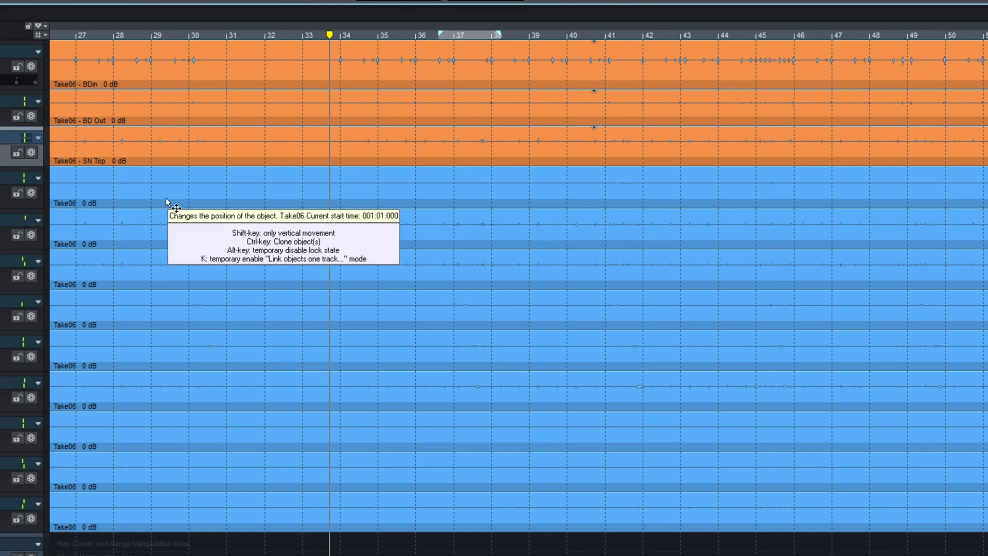
left_click(166, 200, "shift")
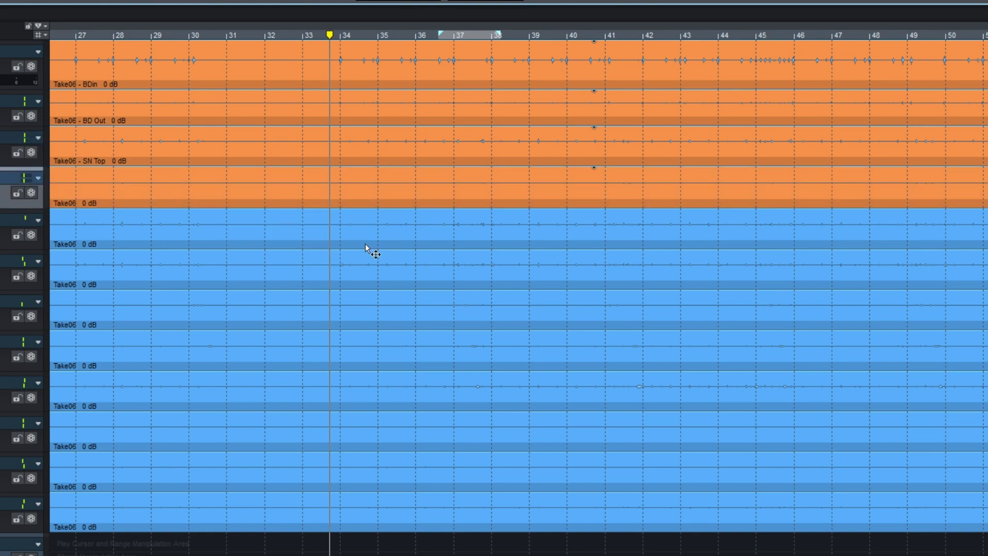
left_click(146, 315, "shift")
left_click(148, 364, "shift")
left_click(139, 407, "shift")
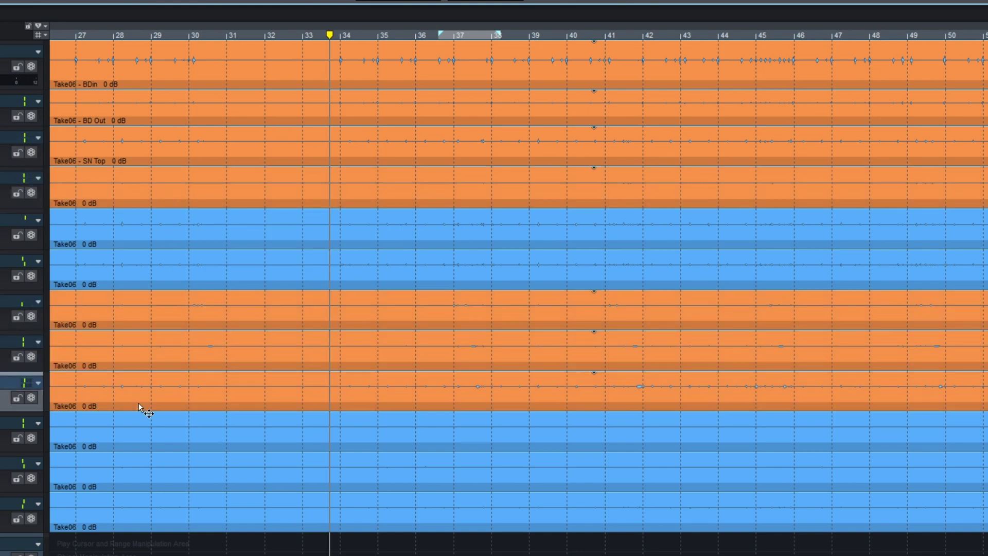
Apply SpectraLayers as an object plug-in to the seven selected takes via the Object Editor.
key("ctrl+o")
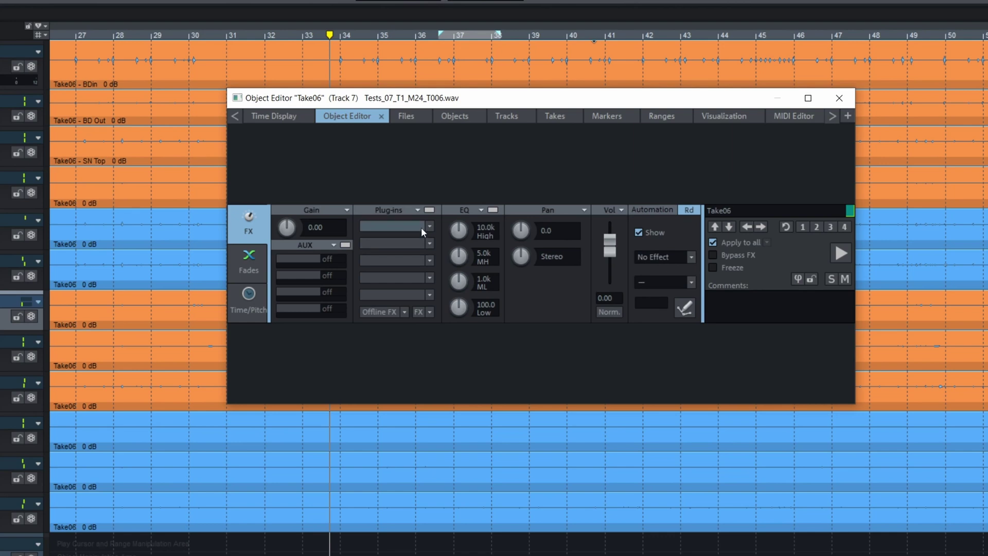
left_click(429, 226)
mouse_move(517, 268)
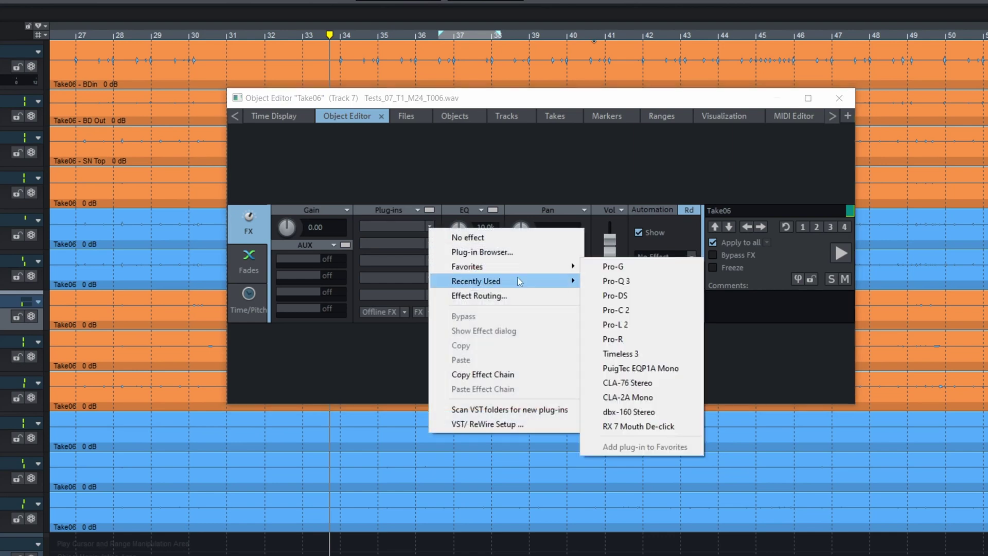
left_click(619, 287)
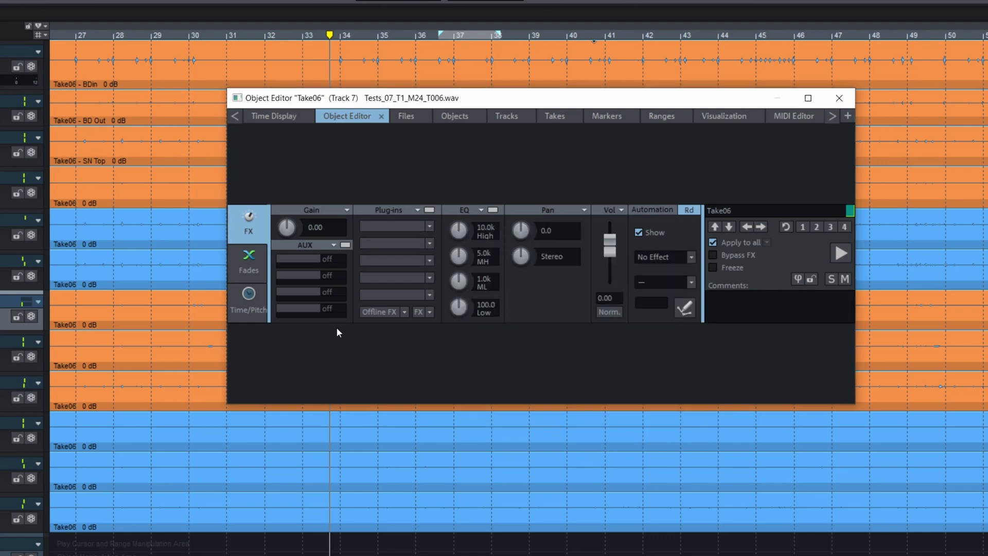